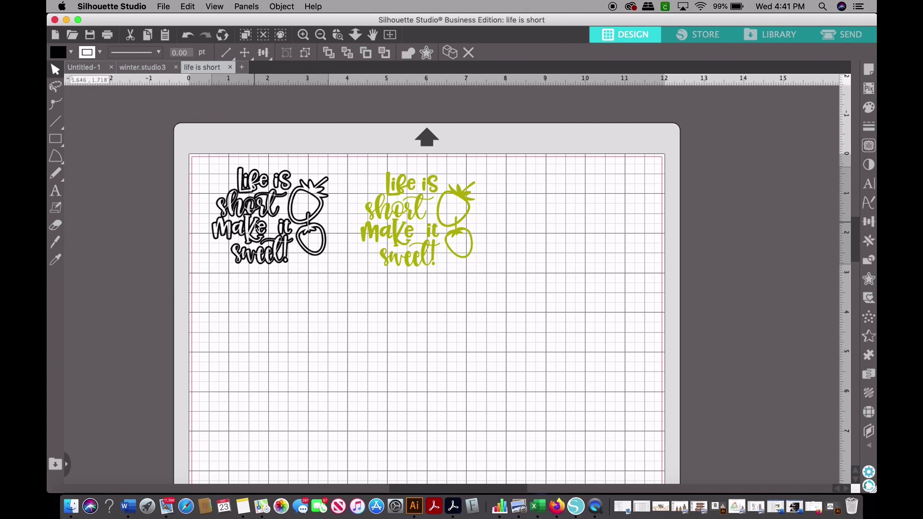
Step: Add a sample first name as text on the blank mat area below the two quote designs
left_click(55, 191)
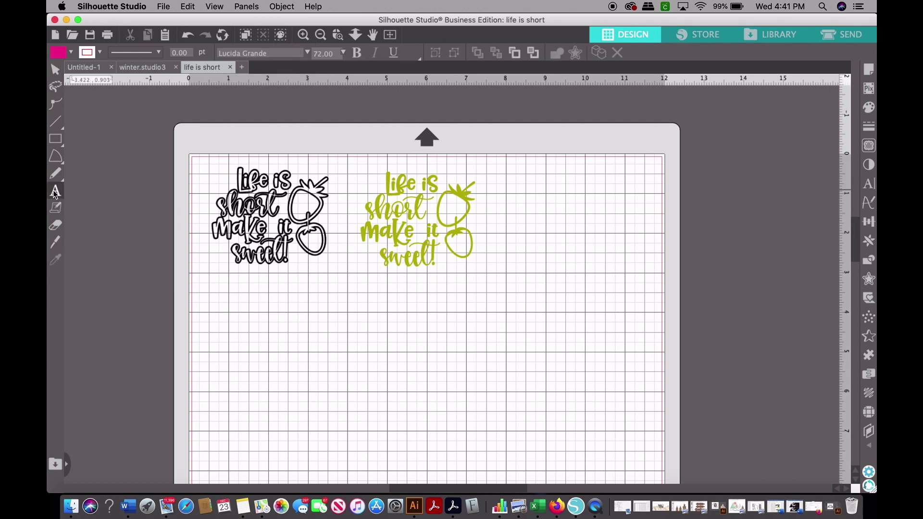
left_click(352, 346)
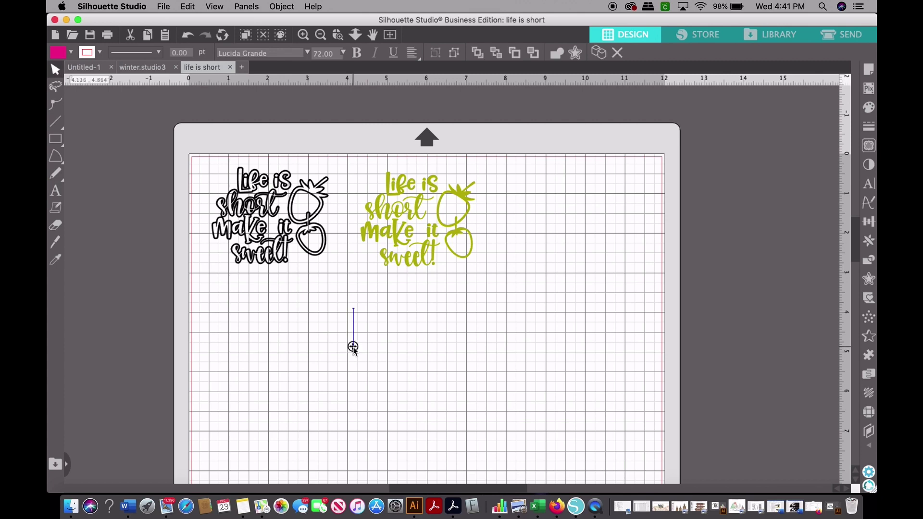
type("Lisa")
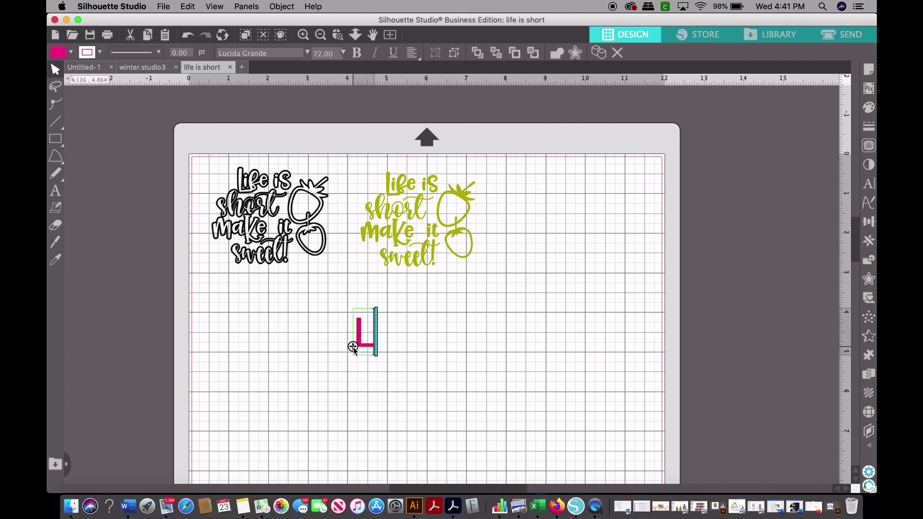
left_click(367, 397)
left_click(404, 332)
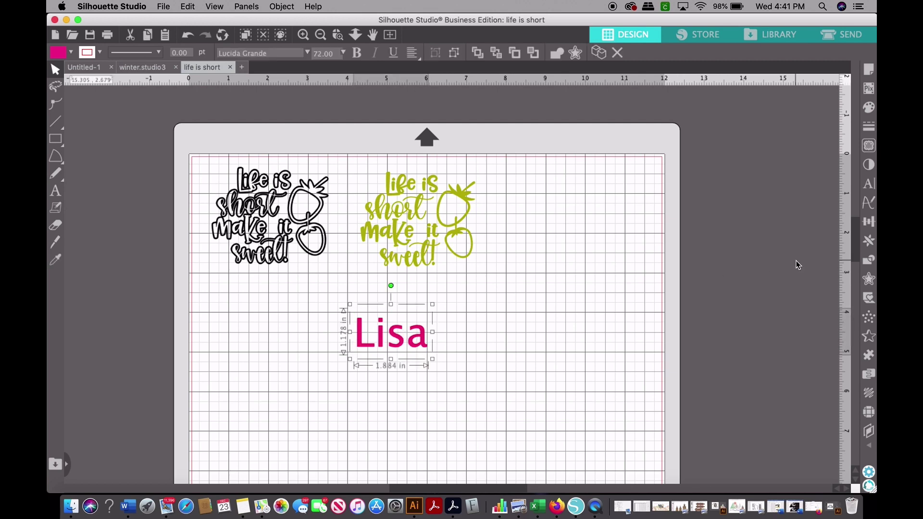
Step: Set the name's font to Nobita Script and enlarge the text to about 2.48 in wide
left_click(870, 184)
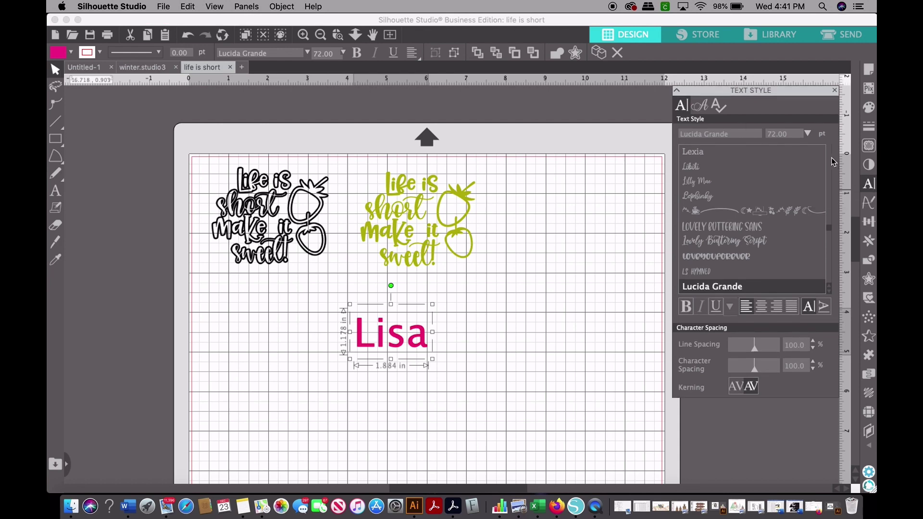
type("noi")
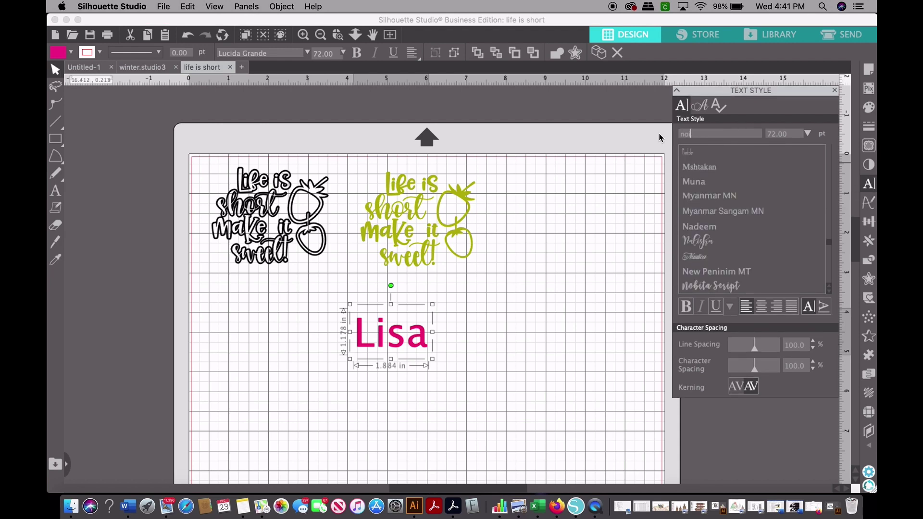
type("bita Script")
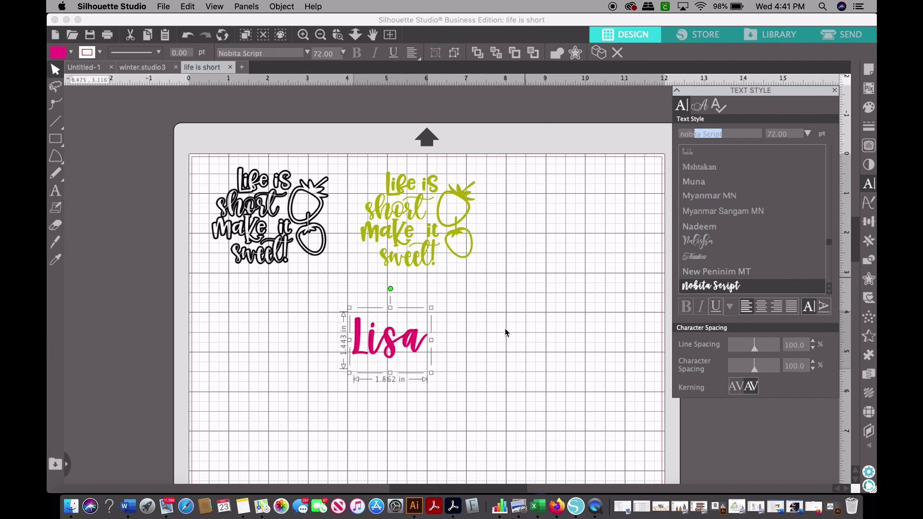
left_click_drag(433, 374, 460, 389)
left_click_drag(413, 366, 408, 364)
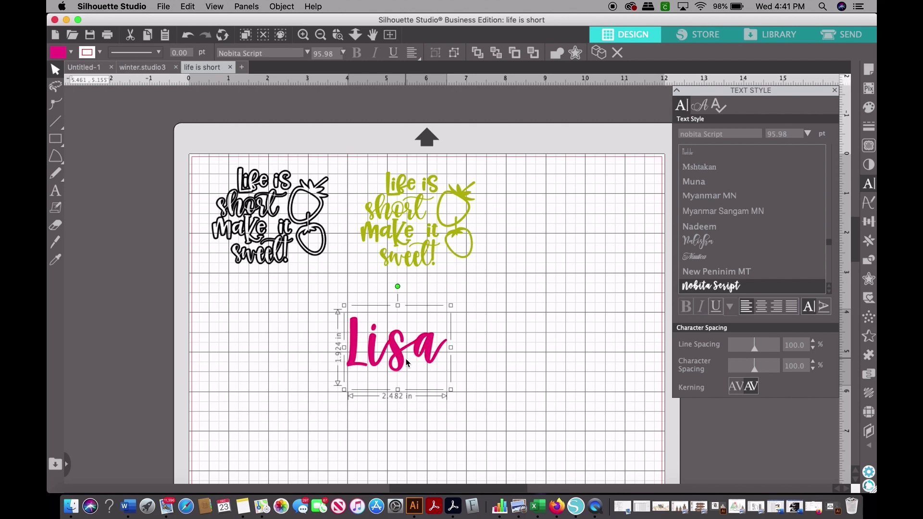
Step: Weld the letters of the name text into joined shapes
left_click(100, 53)
left_click(285, 8)
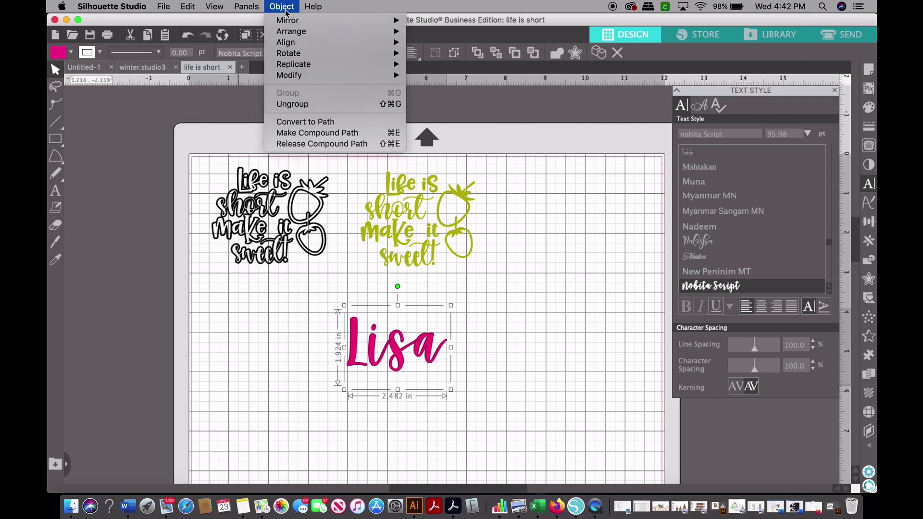
mouse_move(377, 75)
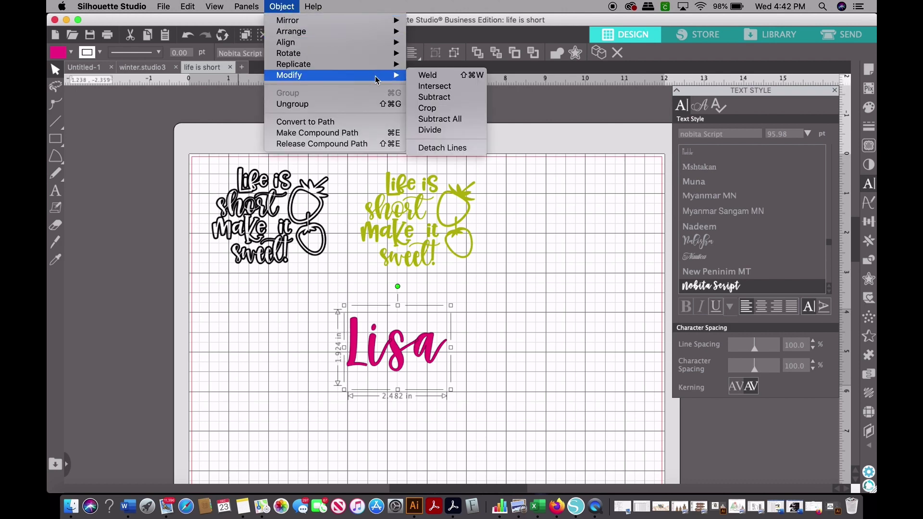
left_click(436, 76)
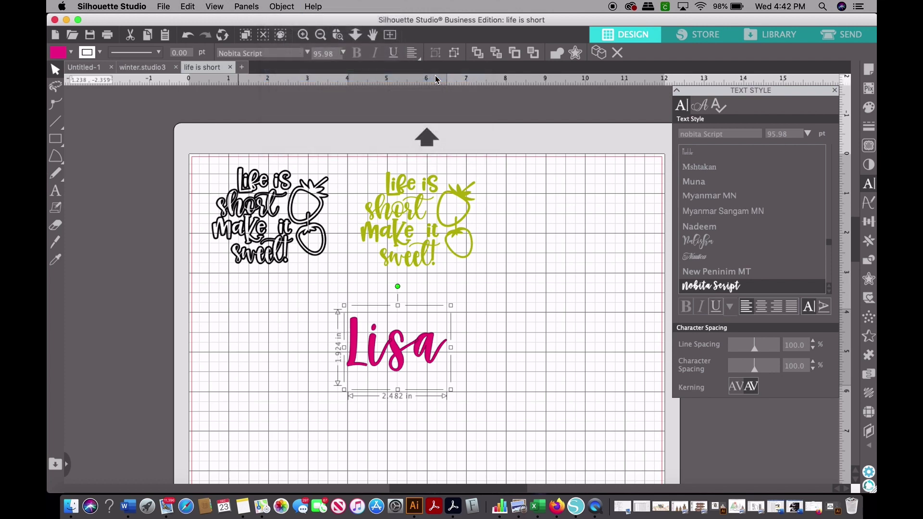
left_click(469, 382)
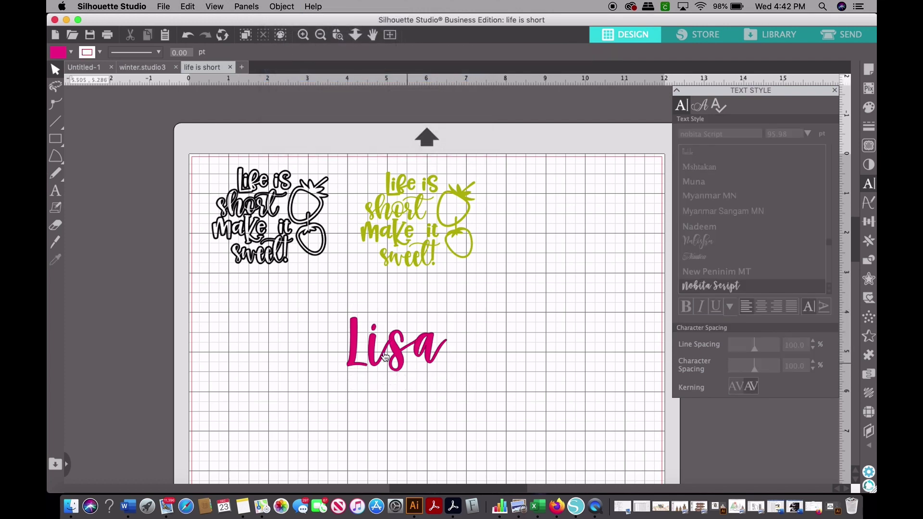
Step: Move the welded name slightly up, keeping it below the green quote design
left_click_drag(403, 362, 410, 349)
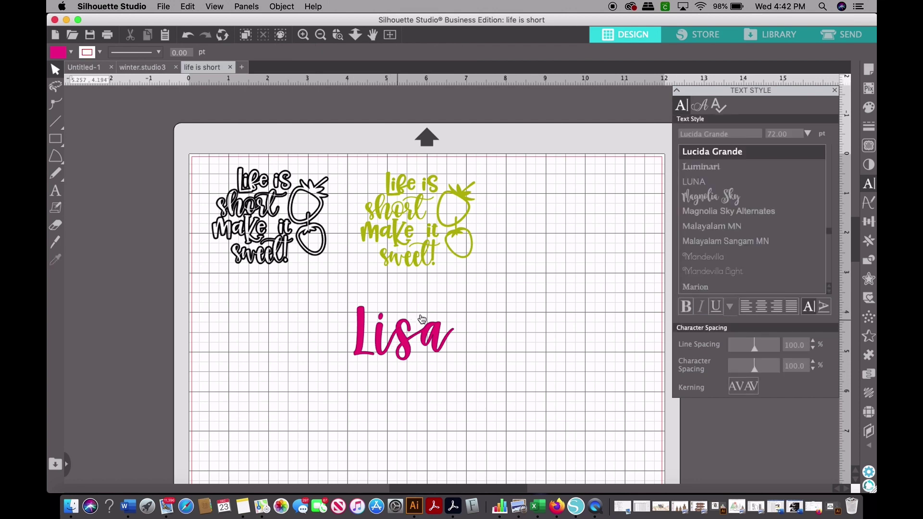
left_click(412, 355)
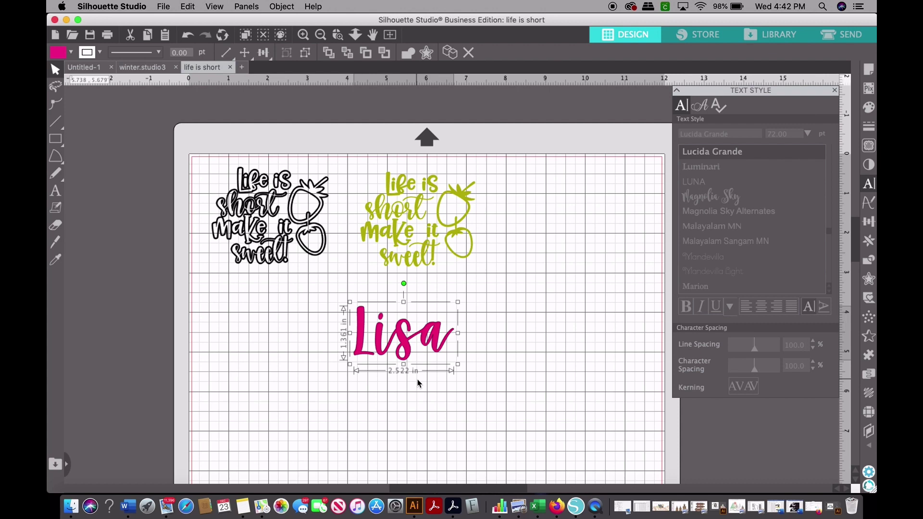
left_click_drag(406, 348, 405, 343)
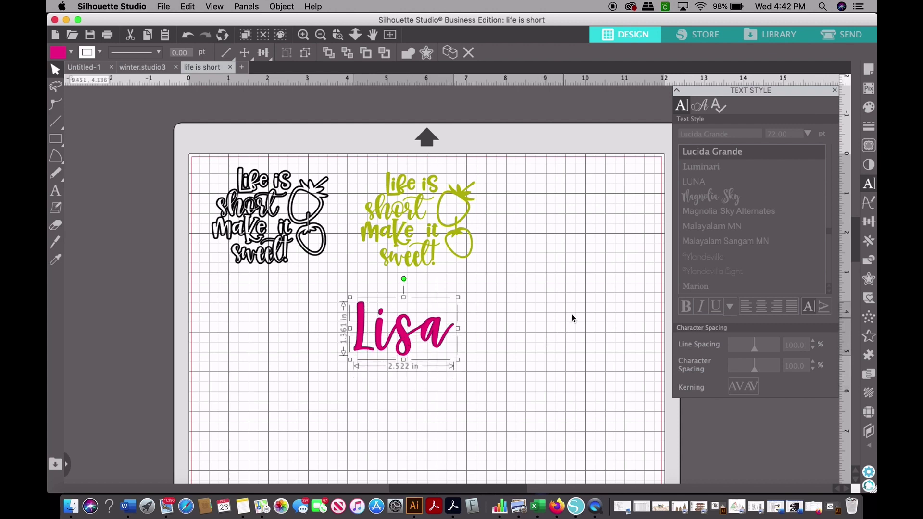
Step: Create an outer offset with rounded corners around the welded name and fill it with black
left_click(869, 279)
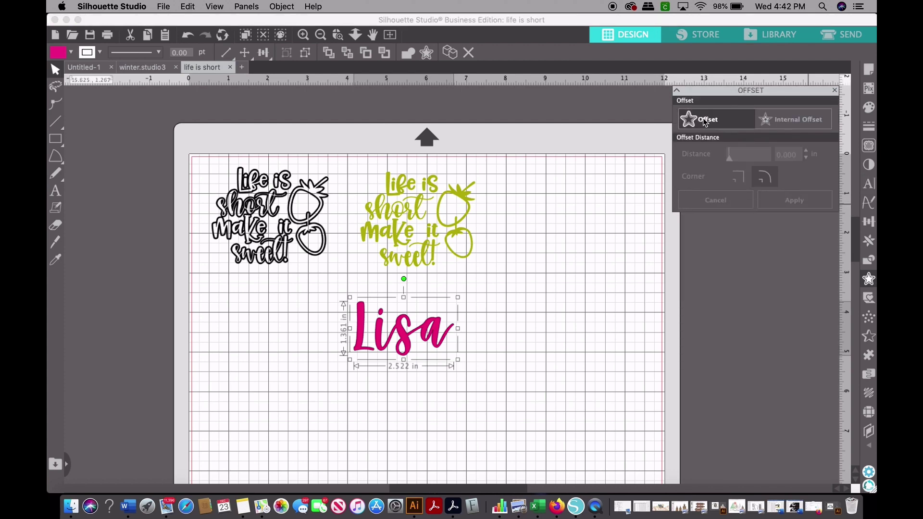
left_click(703, 122)
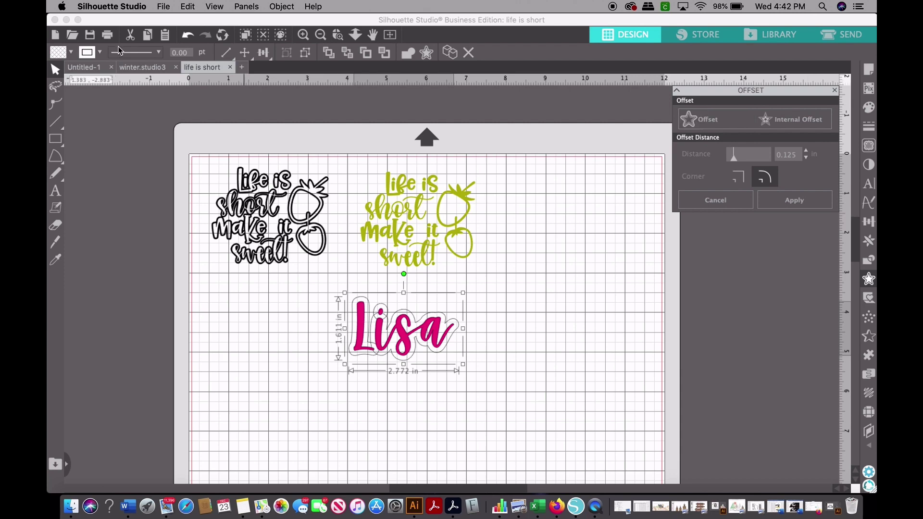
left_click(71, 52)
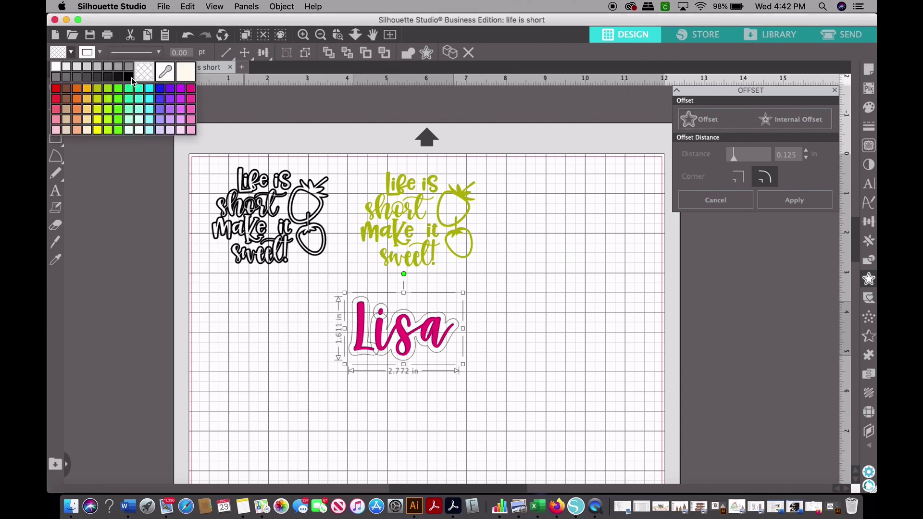
left_click(131, 78)
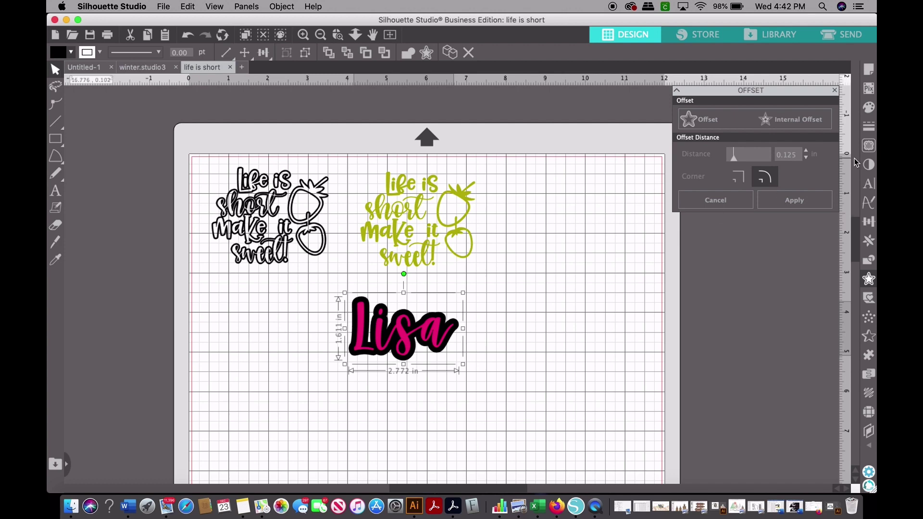
Step: Reduce the offset distance around the name to about 0.05 in and apply it
left_click(807, 158)
left_click(806, 158)
left_click(806, 158)
left_click(806, 158)
left_click(807, 158)
left_click(807, 158)
left_click(806, 159)
left_click(808, 162)
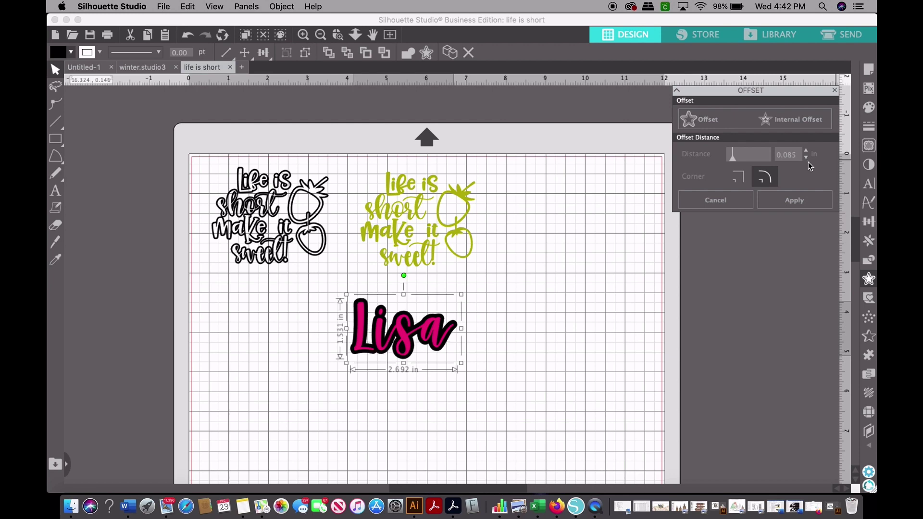
left_click(808, 161)
left_click(808, 162)
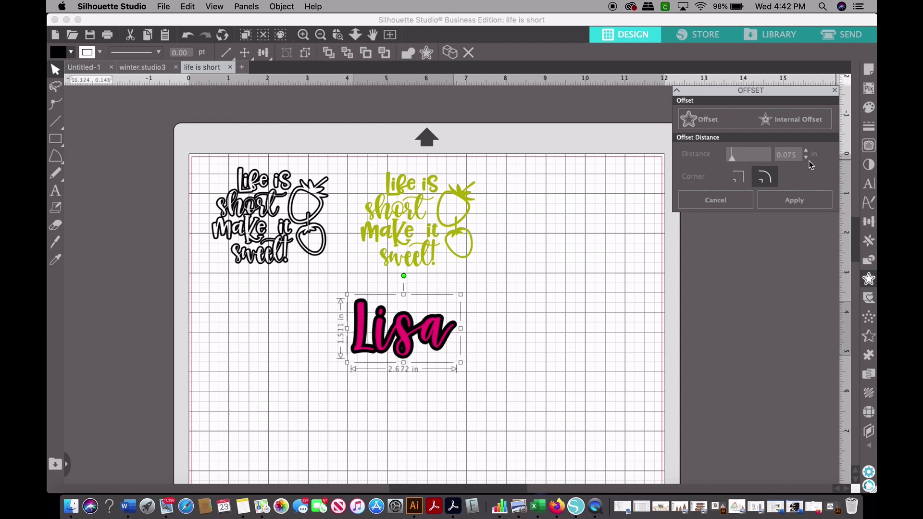
left_click(810, 162)
left_click(810, 163)
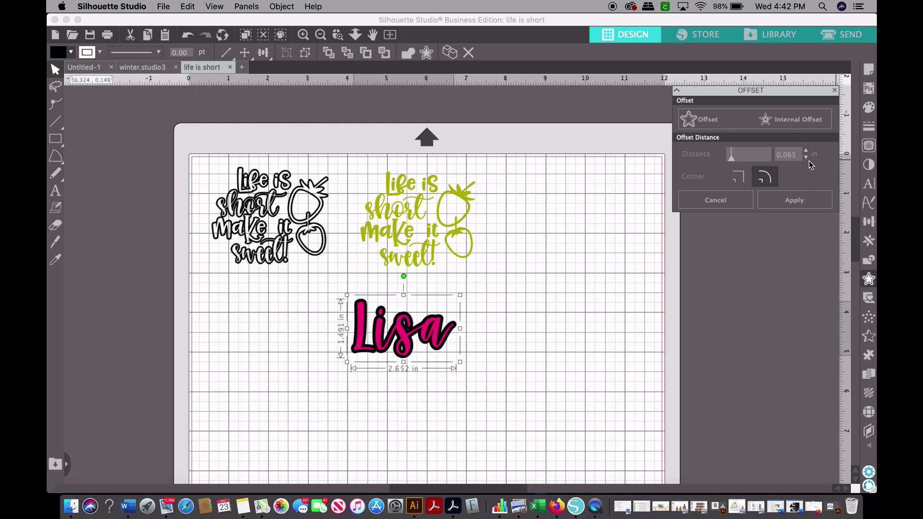
left_click(810, 163)
left_click(809, 165)
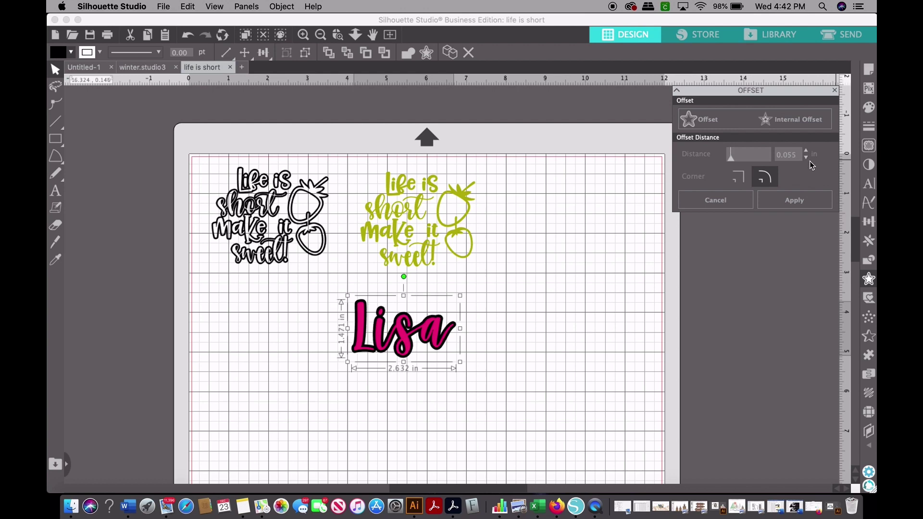
left_click(806, 157)
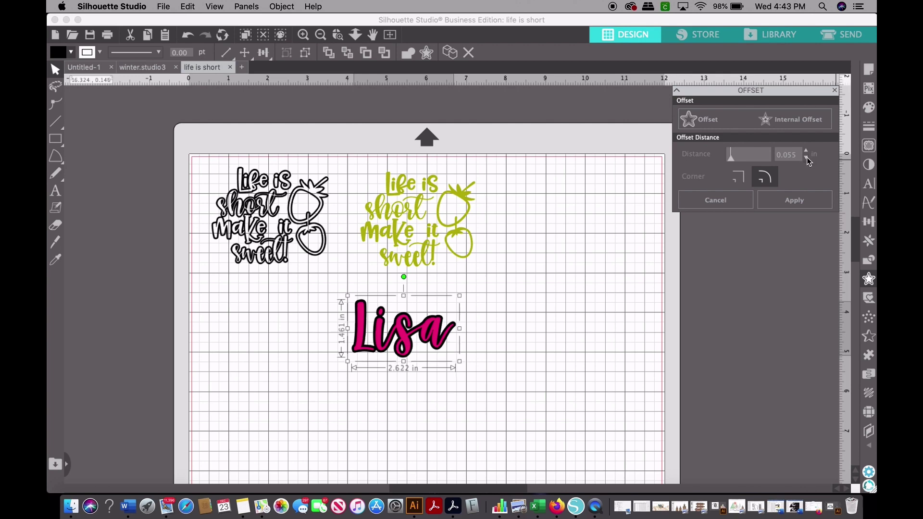
left_click(786, 201)
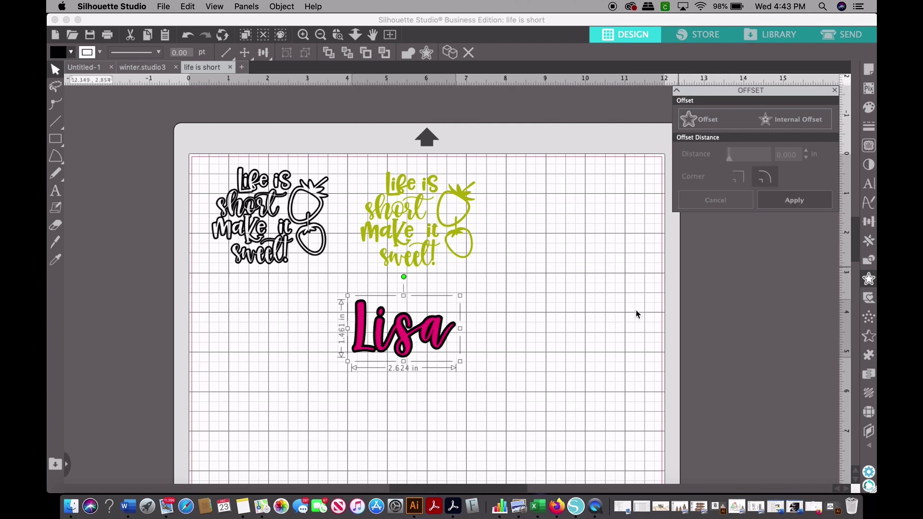
left_click(429, 394)
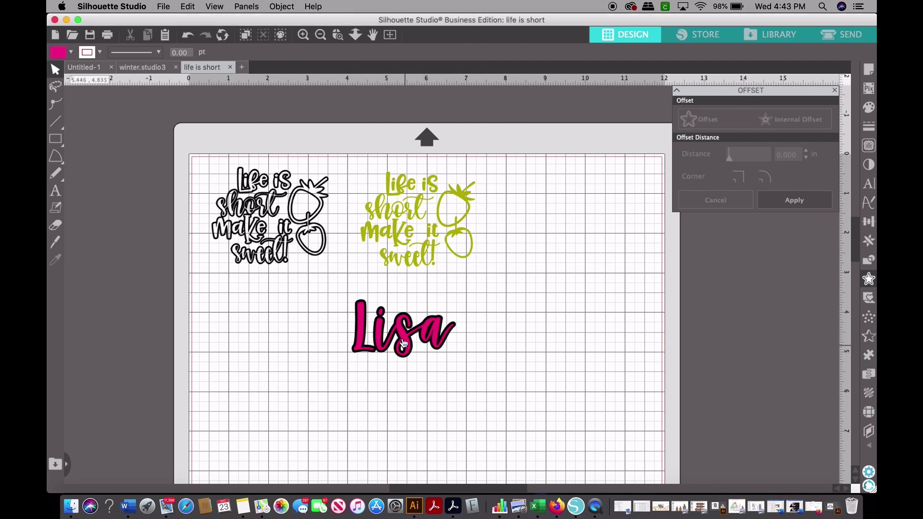
mouse_move(403, 342)
left_mouse_down()
mouse_move(515, 342)
mouse_move(402, 342)
left_mouse_up()
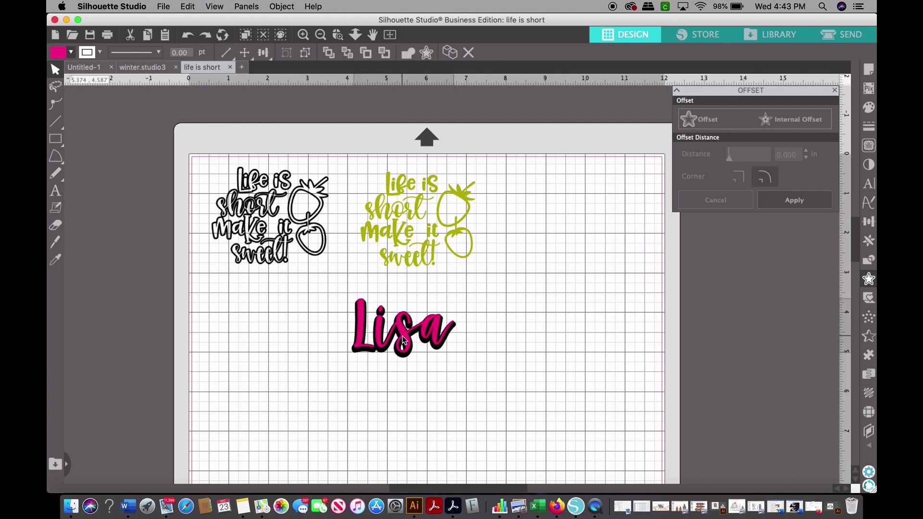
key("super+shift+a")
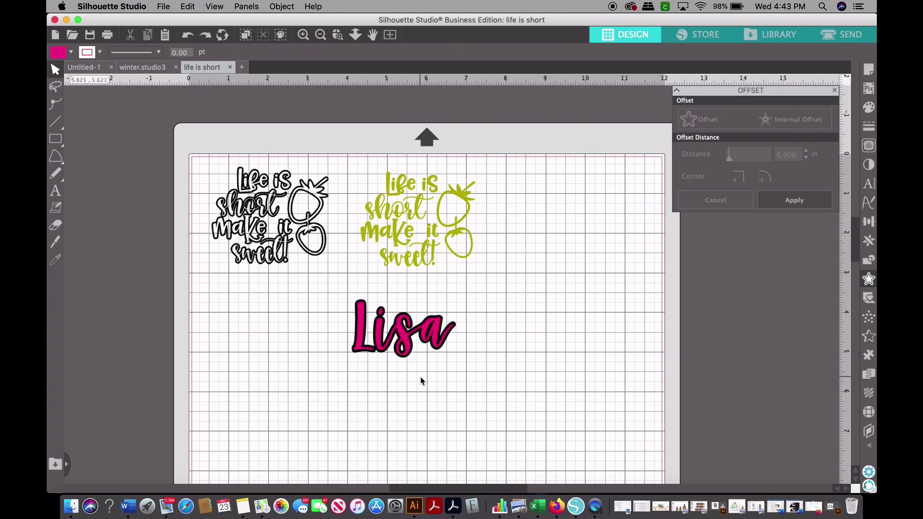
Step: Divide the pink name and its black offset into separate shapes using the Divide operation
left_click(397, 348)
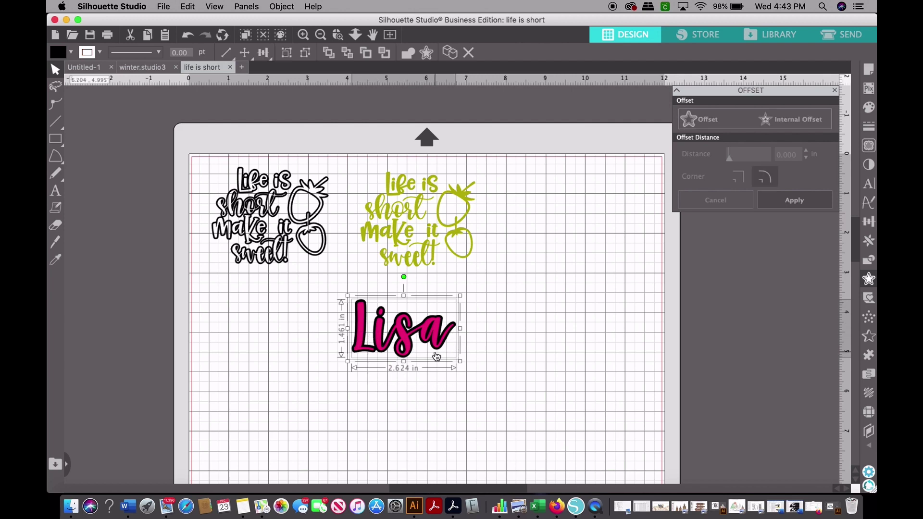
left_click(869, 262)
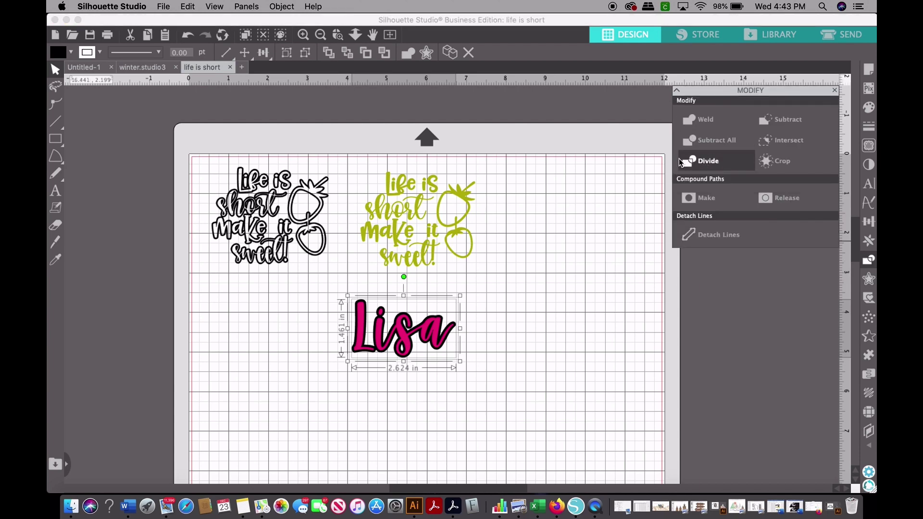
left_click(710, 164)
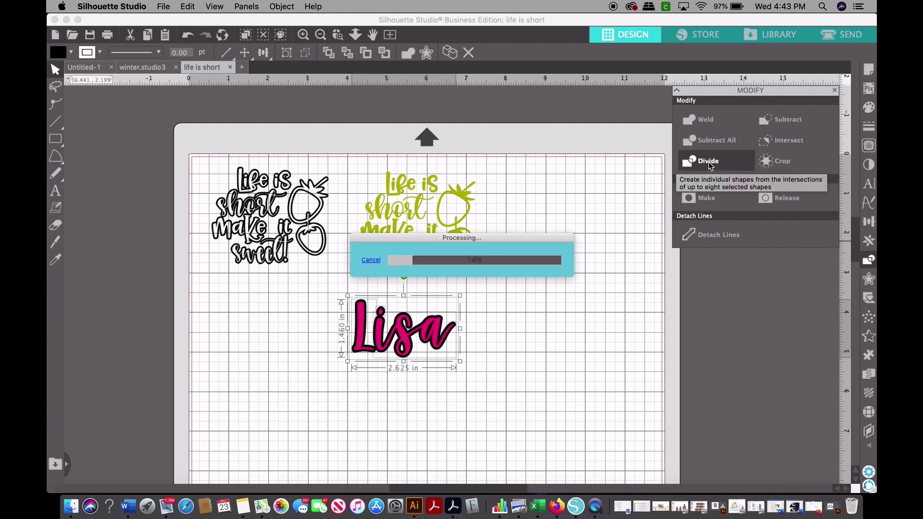
left_click(524, 338)
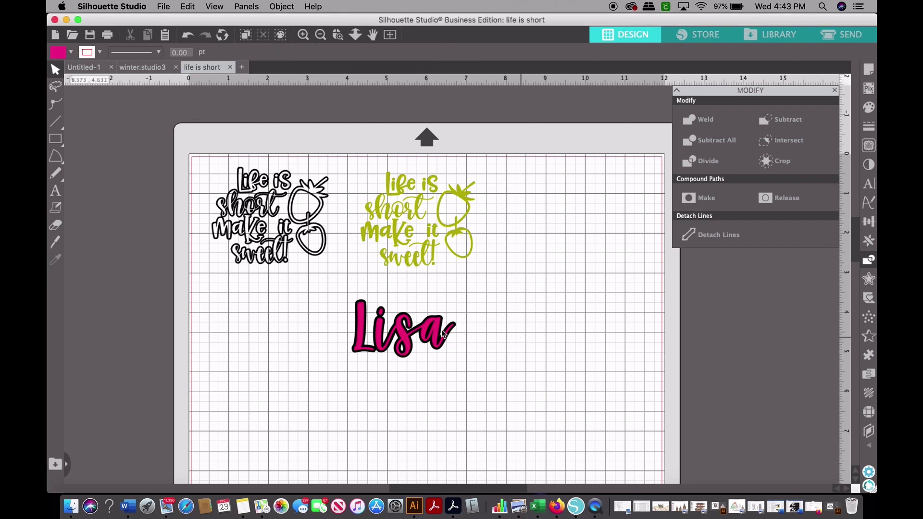
Step: Separate the divided pieces by moving the pink letters below and the hollow black outline to the upper right
left_click_drag(409, 341, 407, 383)
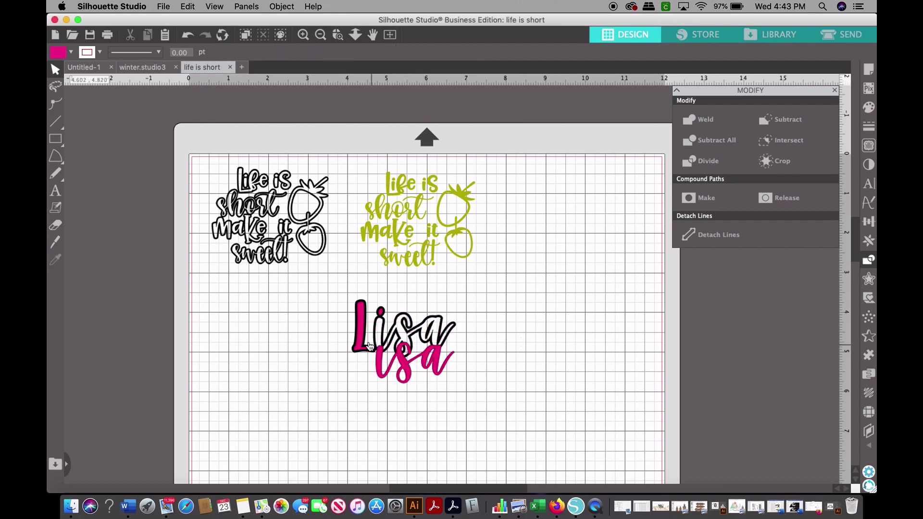
left_click_drag(360, 342, 355, 381)
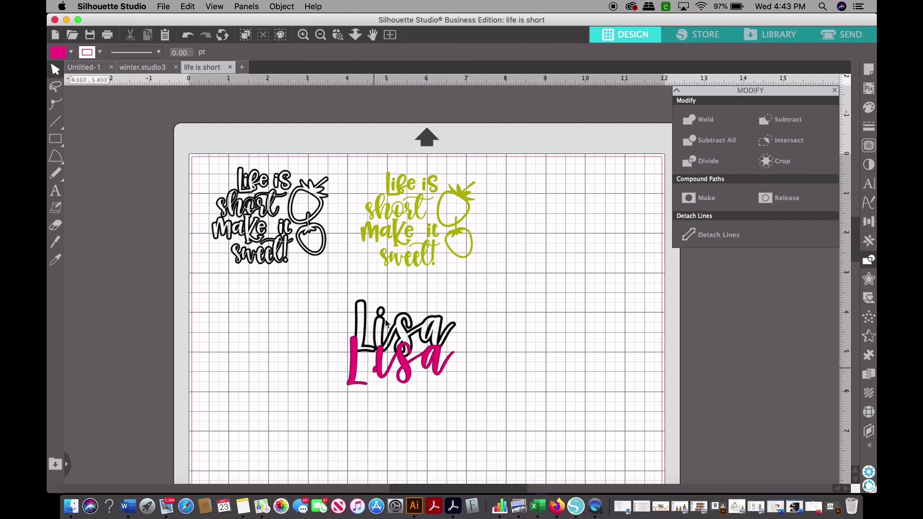
left_click(393, 320)
left_click_drag(393, 320, 467, 308)
left_click(468, 307)
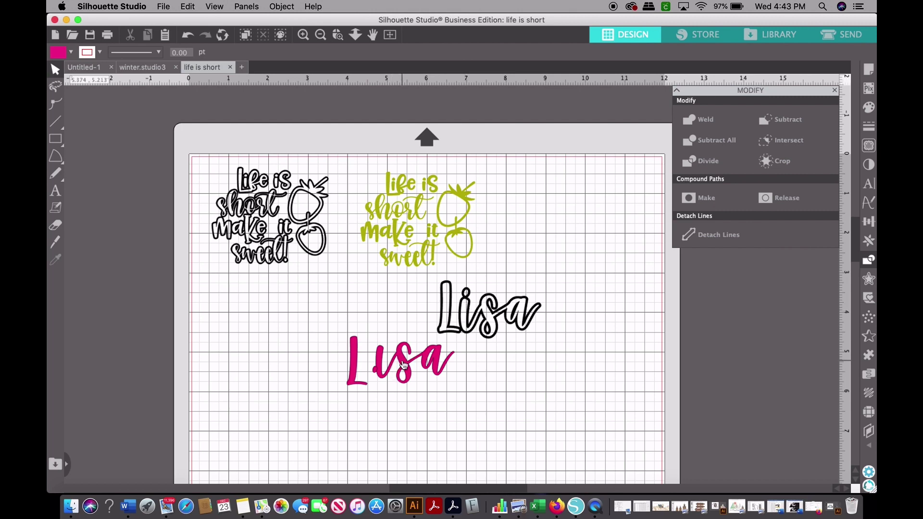
Step: Undo the moves of the black outline and the pink letter pieces to reassemble the divided name
key("super+z")
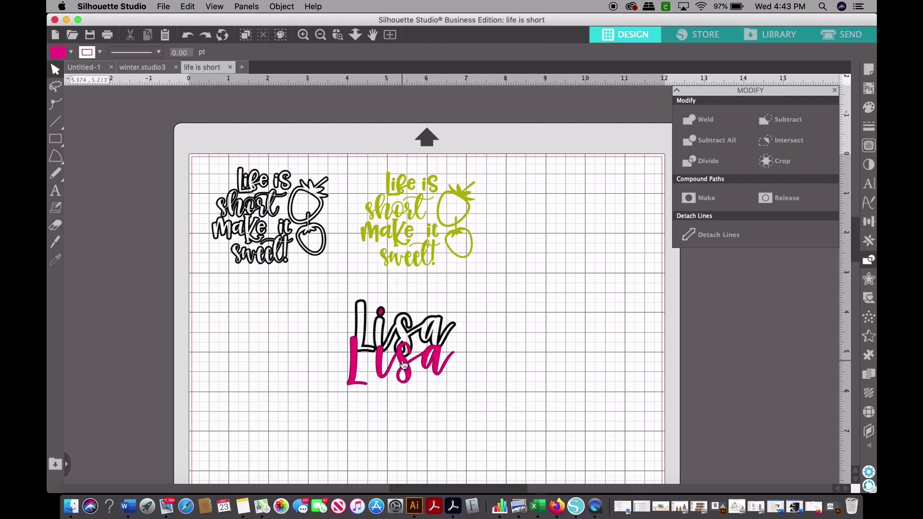
key("super+z")
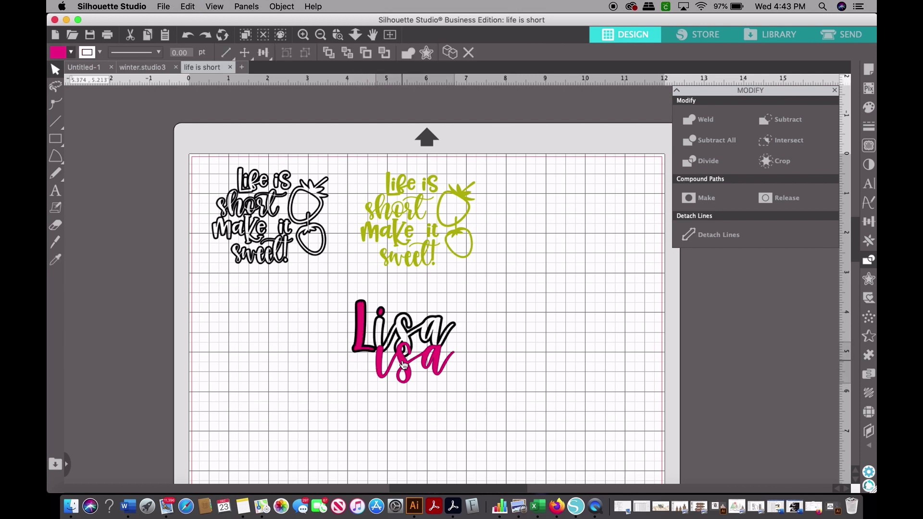
key("super+z")
Step: Group the pink letter pieces, then arrange the hollow outline beneath the black phrase and the pink name beneath the green phrase
left_click(404, 365)
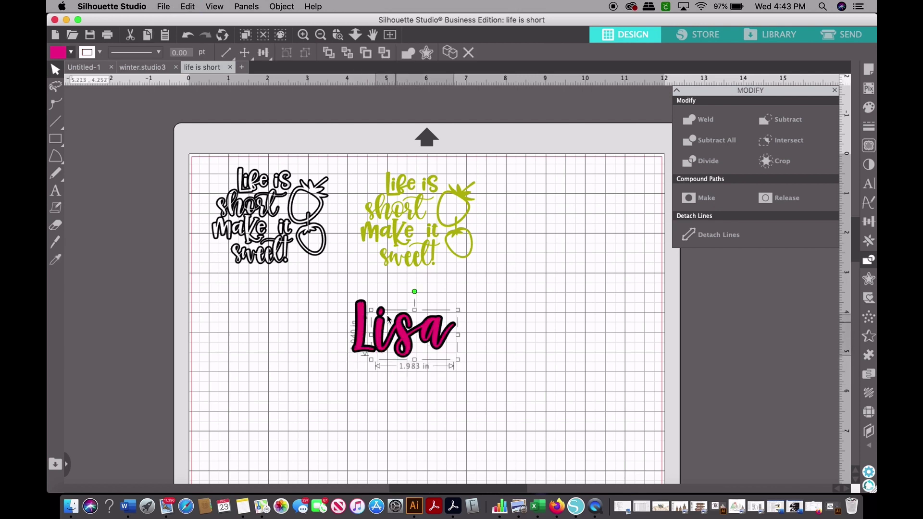
left_click(363, 327, "shift")
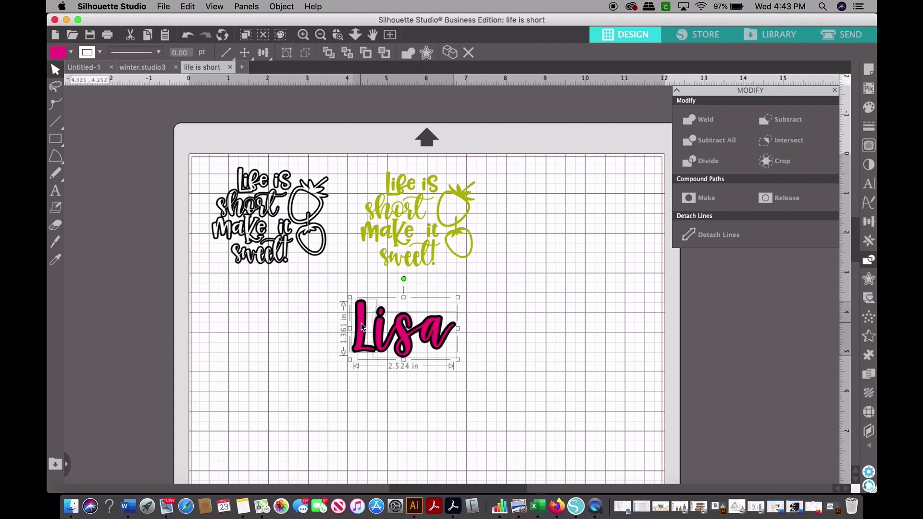
left_click_drag(363, 327, 264, 329)
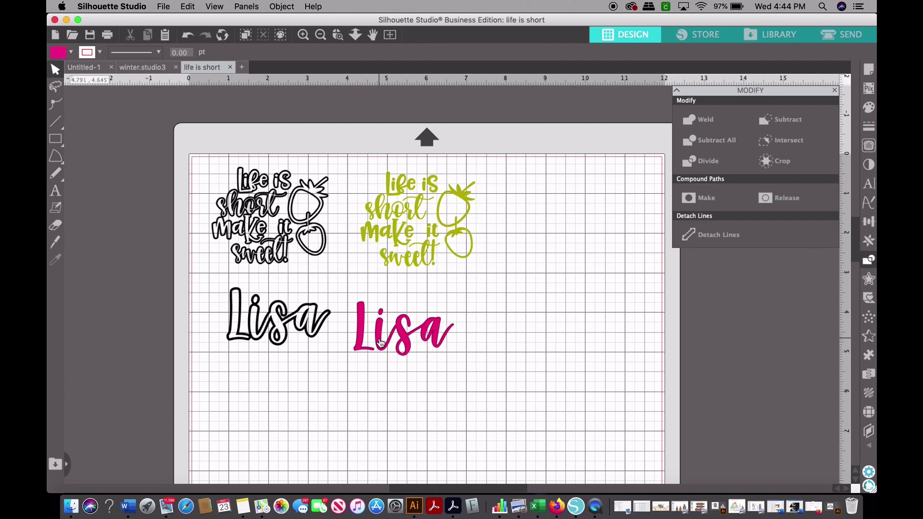
left_click_drag(382, 343, 404, 329)
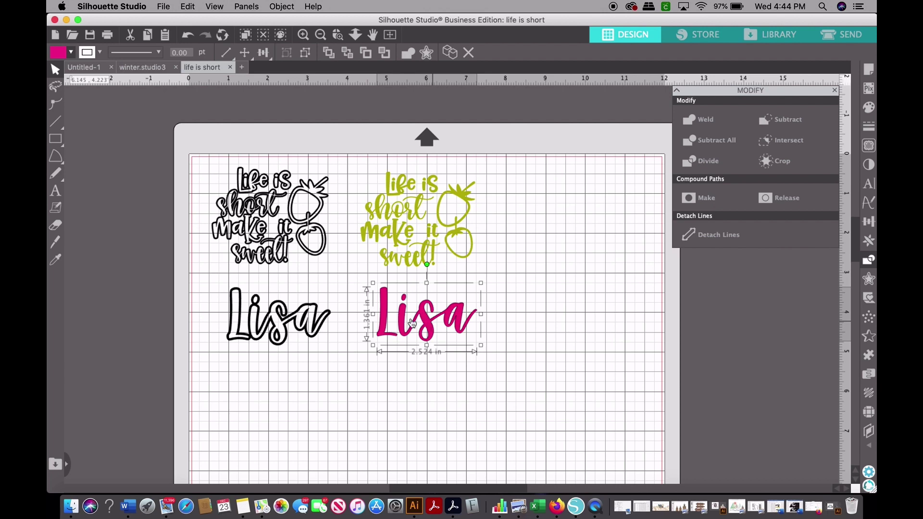
mouse_move(282, 326)
left_mouse_down()
mouse_move(294, 325)
mouse_move(273, 325)
left_mouse_up()
left_click(273, 324)
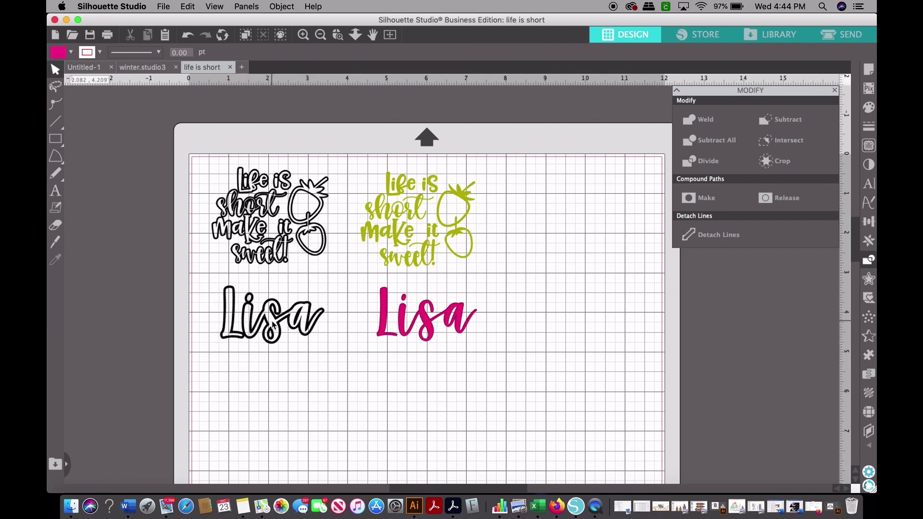